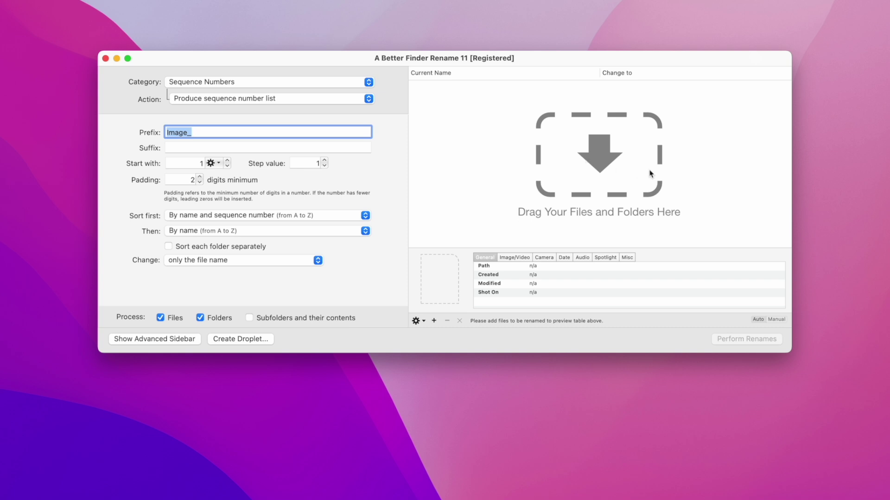
Step: Drag the untitled folder and the 19 DSC holiday JPGs into the rename list
{"action": "left_click_drag", "start_coordinate": [810, 139], "coordinate": [515, 143]}
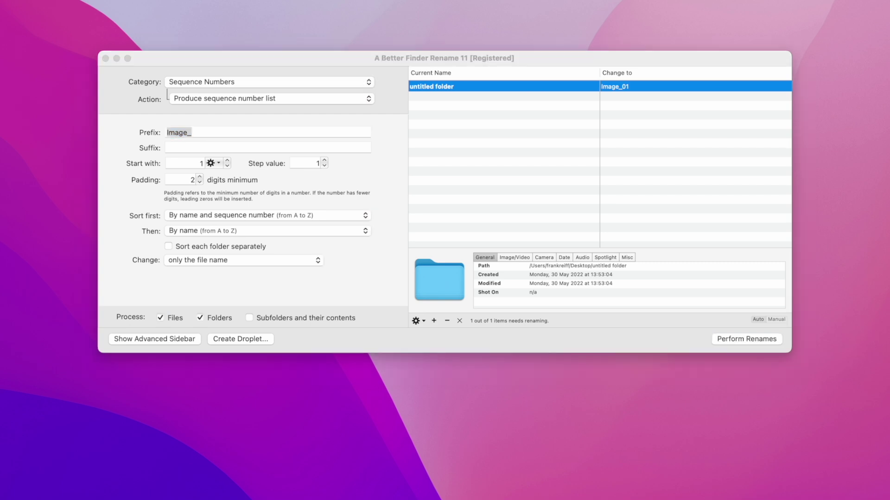
{"action": "left_click_drag", "start_coordinate": [831, 194], "coordinate": [556, 190]}
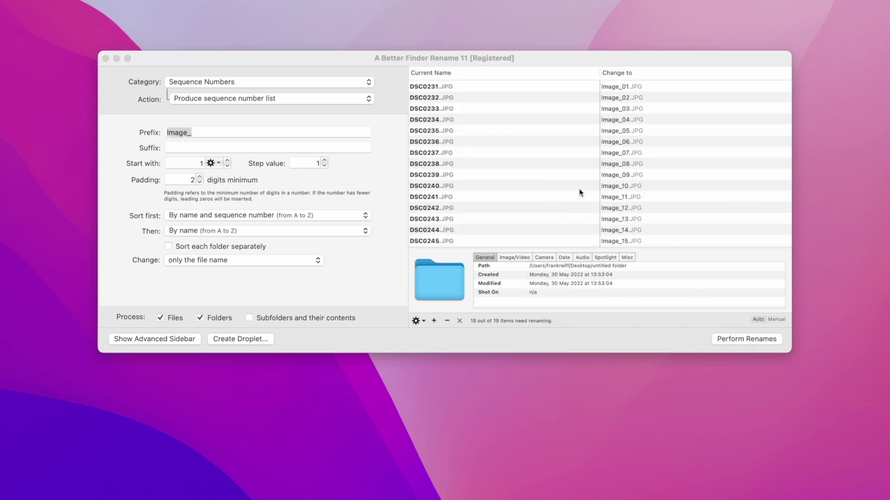
{"action": "left_click", "coordinate": [429, 87]}
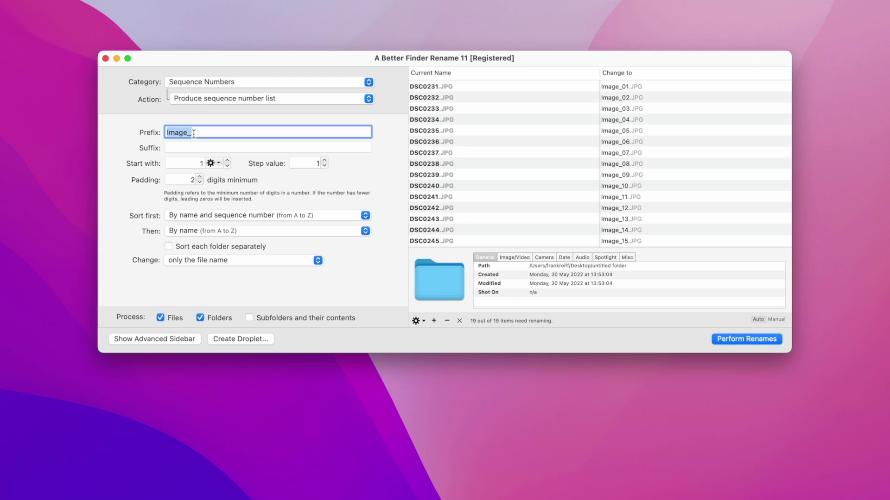
Step: Use the Text rule 'Add text to beginning' with 'Text' as the added text
{"action": "left_click", "coordinate": [272, 99]}
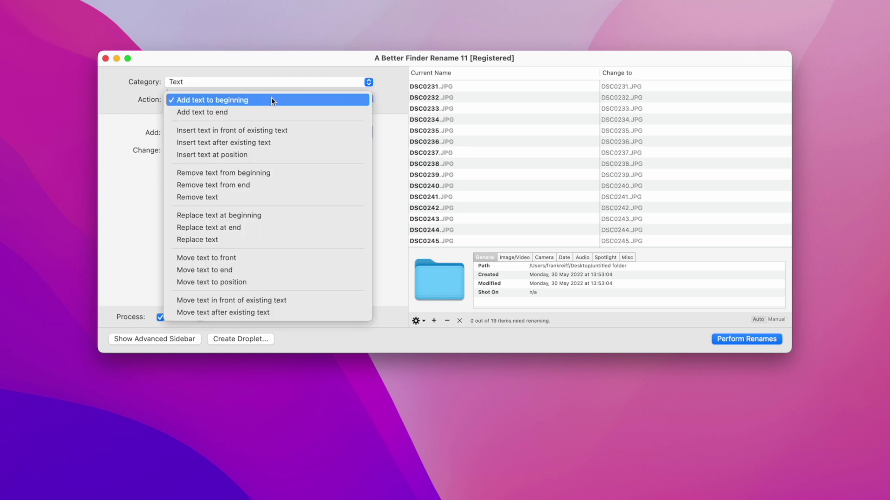
{"action": "left_click", "coordinate": [271, 98]}
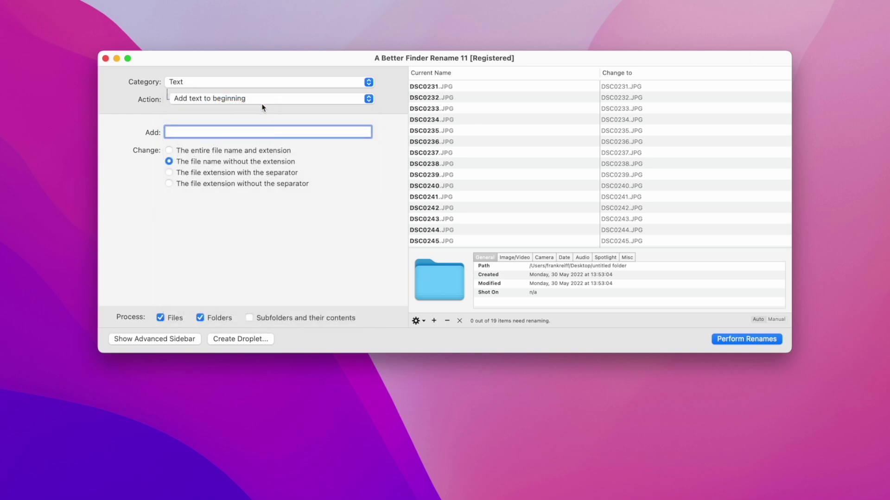
{"action": "type", "text": "Text"}
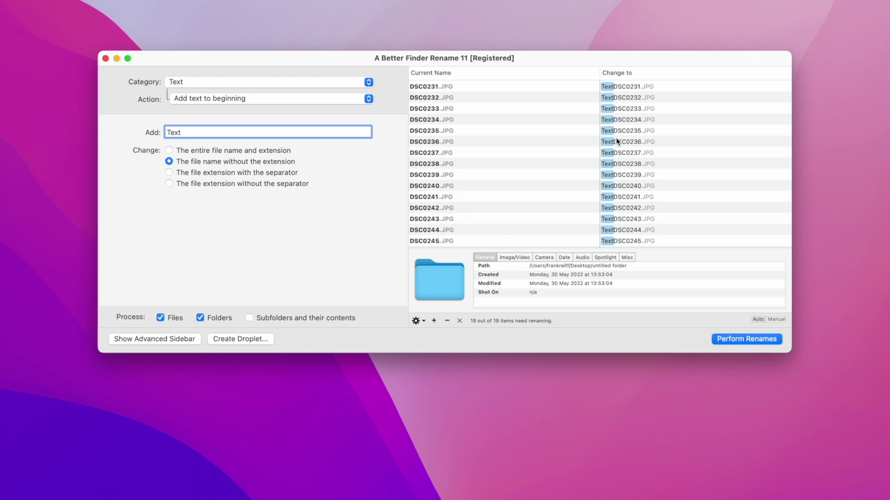
{"action": "left_click", "coordinate": [253, 98]}
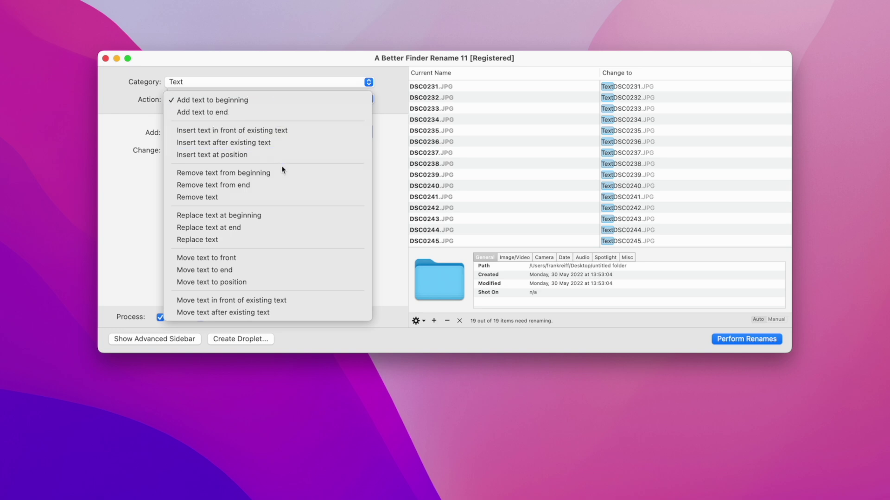
Step: Use 'Replace text at beginning' to replace the leading 'DSC' with 'Holiday Pictures'
{"action": "left_click", "coordinate": [293, 214]}
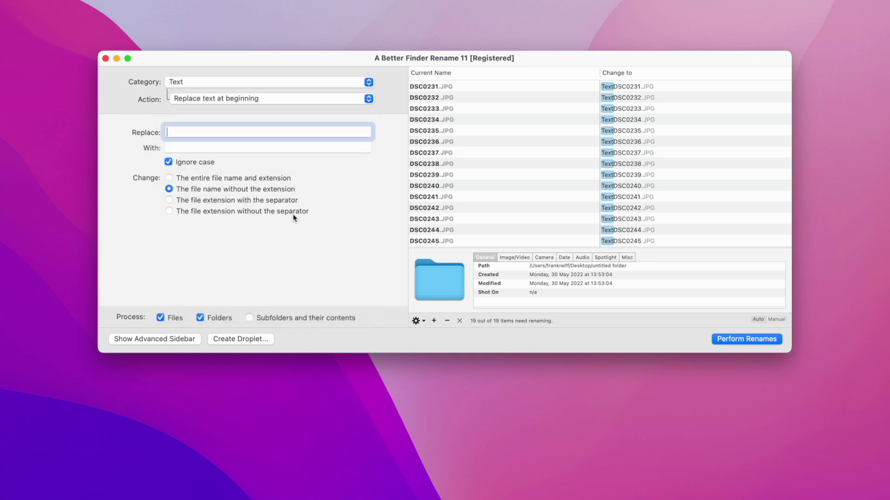
{"action": "type", "text": "DSC"}
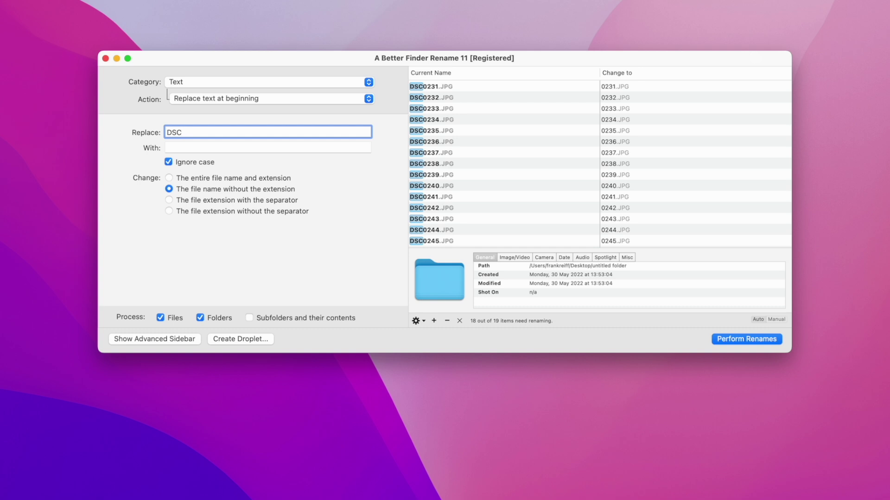
{"action": "key", "text": "Tab"}
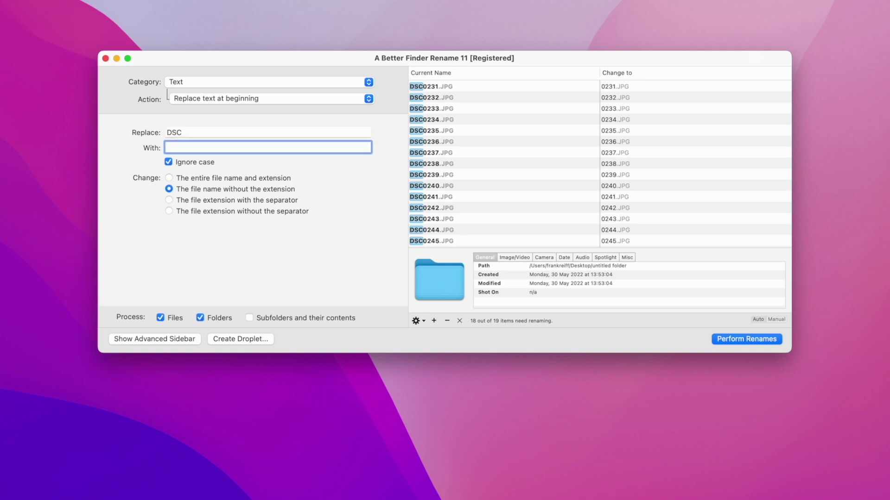
{"action": "type", "text": "Holiday Pict"}
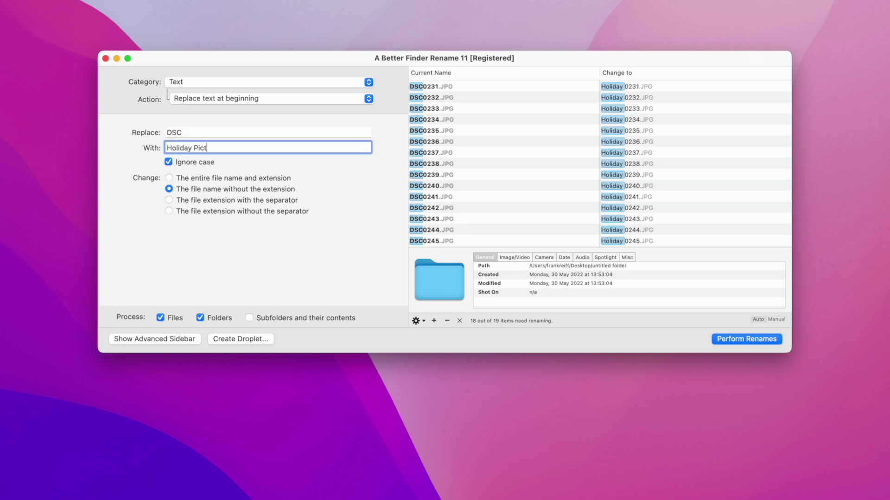
{"action": "type", "text": "ures"}
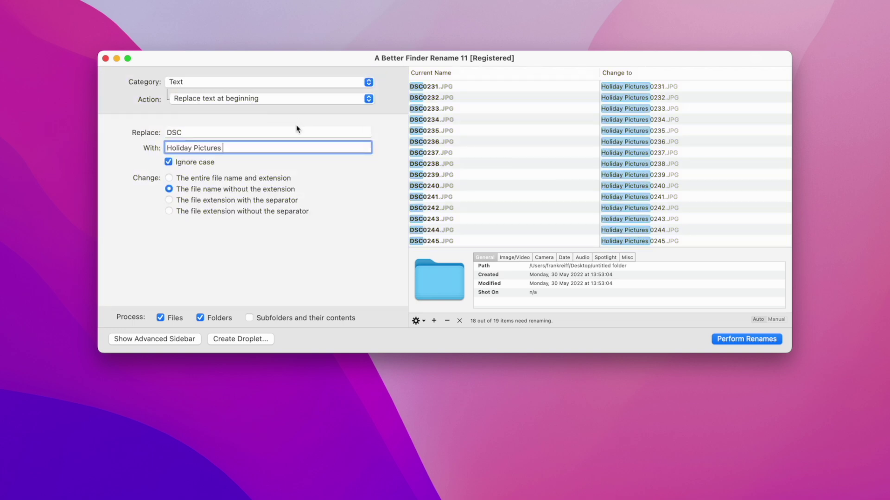
Step: Perform the renames with Rename All and acknowledge the completion alert
{"action": "left_click", "coordinate": [746, 339]}
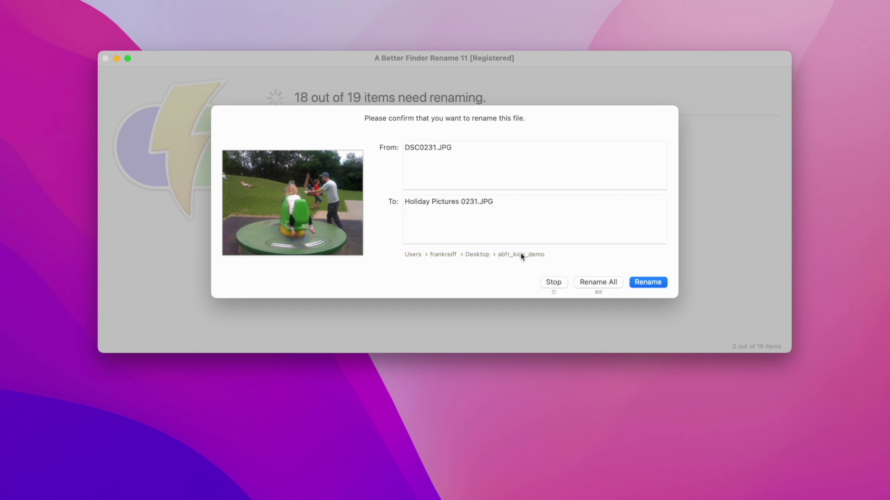
{"action": "left_click", "coordinate": [607, 284]}
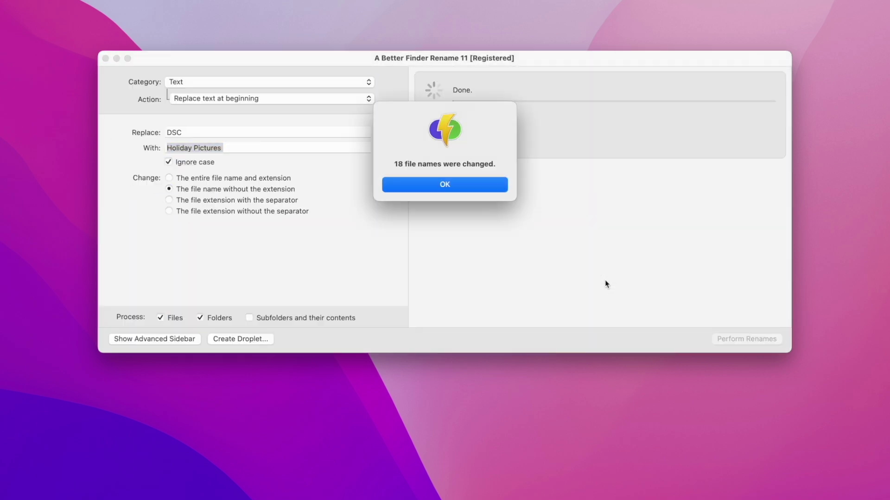
{"action": "left_click", "coordinate": [452, 182]}
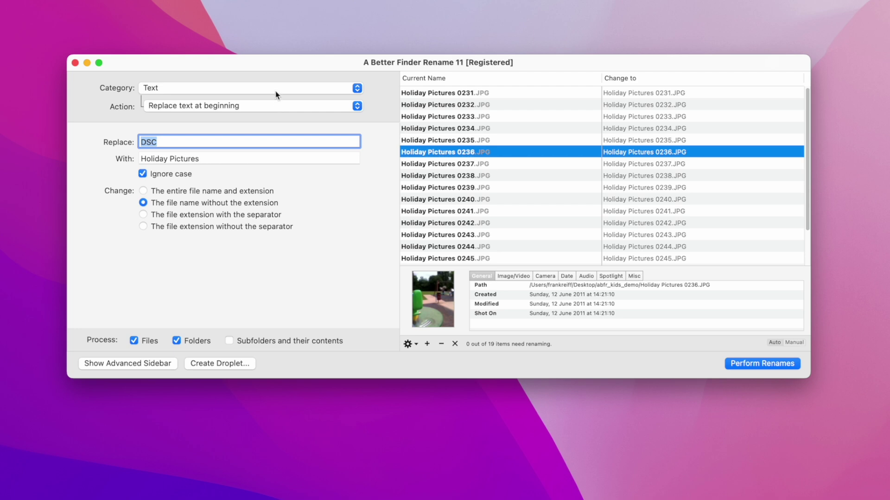
Step: Switch to sequence-number renaming and uncheck Folders under Process
{"action": "left_click", "coordinate": [275, 91]}
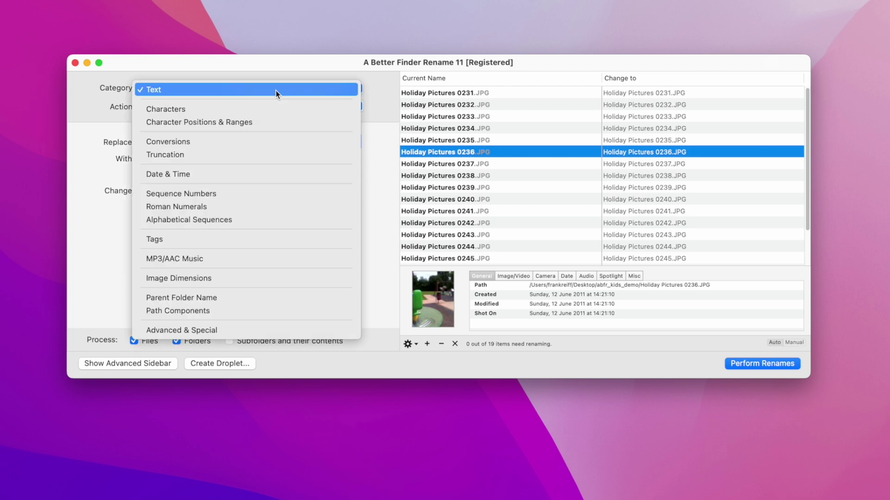
{"action": "left_click", "coordinate": [280, 193]}
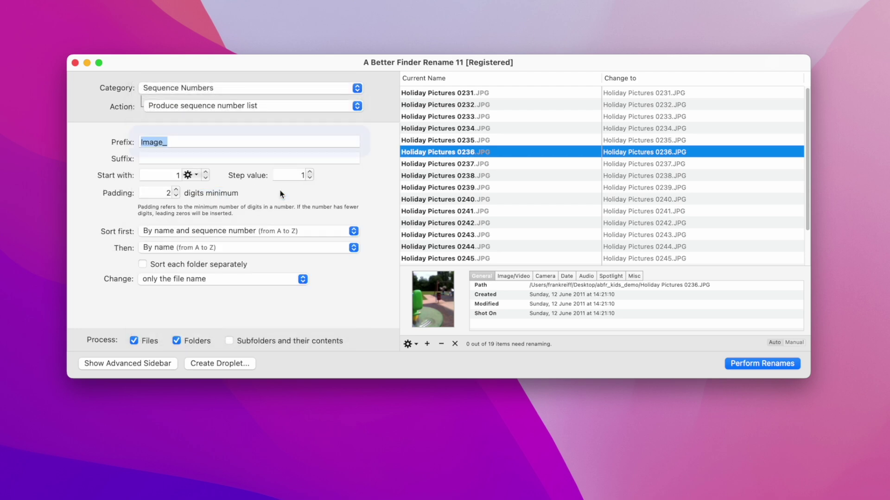
{"action": "scroll", "coordinate": [578, 210], "scroll_direction": "down", "scroll_amount": 3}
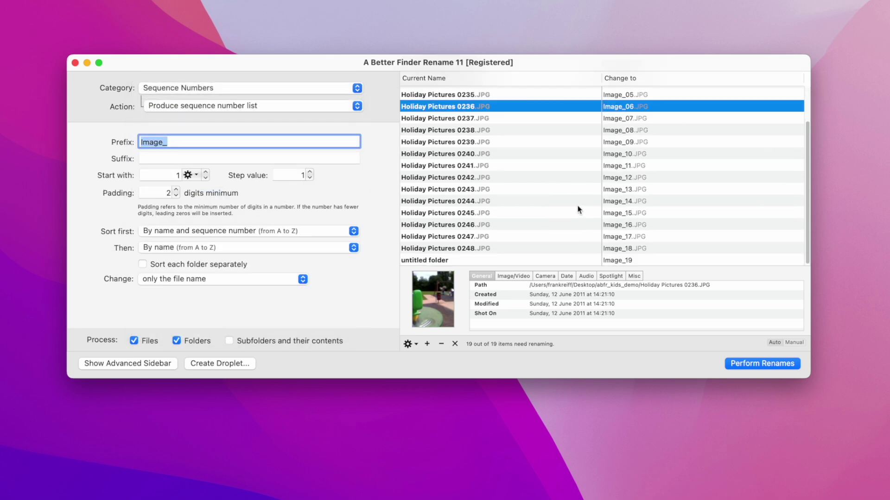
{"action": "left_click", "coordinate": [552, 262]}
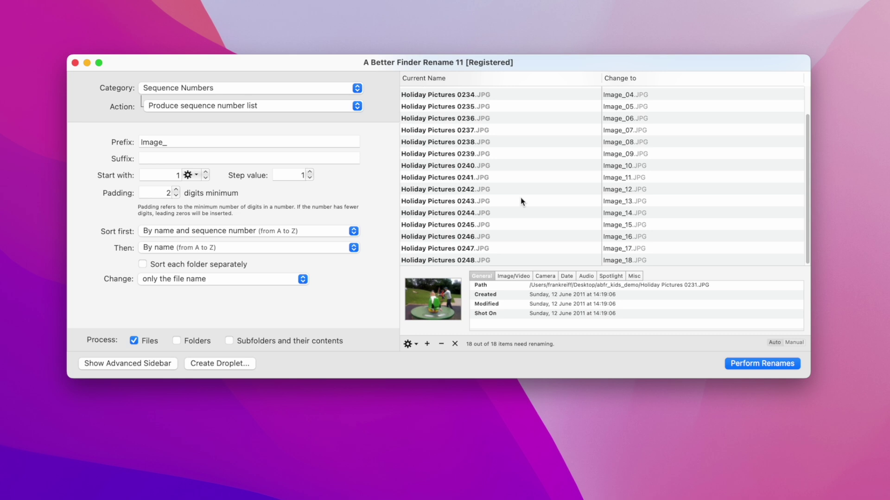
Step: Recheck Folders, inspect the untitled folder entry, and toggle Files off and back on
{"action": "left_click", "coordinate": [198, 341]}
{"action": "scroll", "coordinate": [484, 214], "scroll_direction": "down", "scroll_amount": 1}
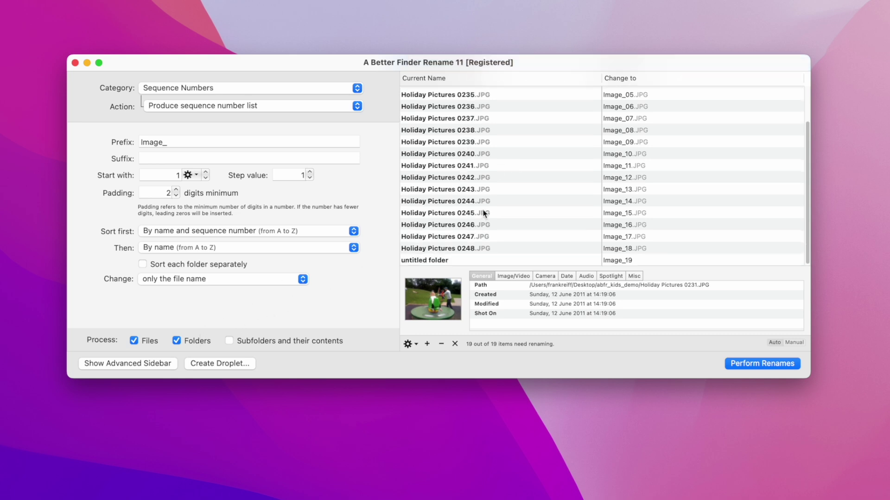
{"action": "left_click", "coordinate": [507, 260]}
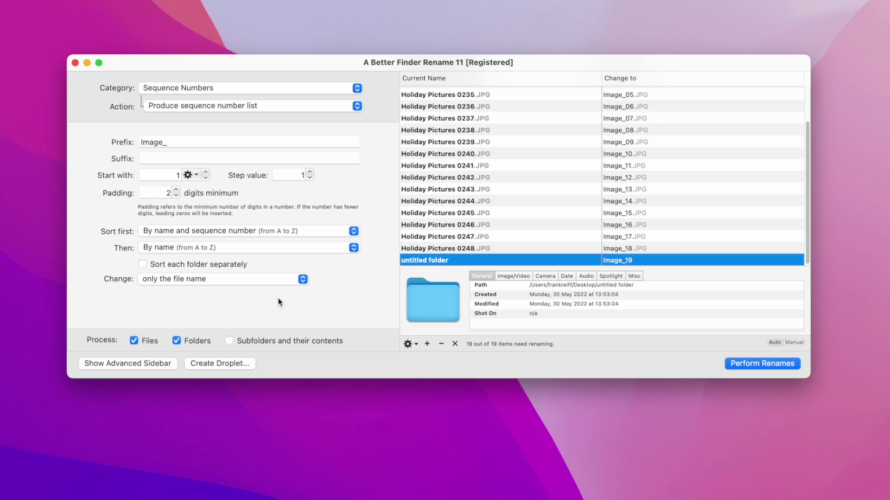
{"action": "left_click", "coordinate": [152, 340]}
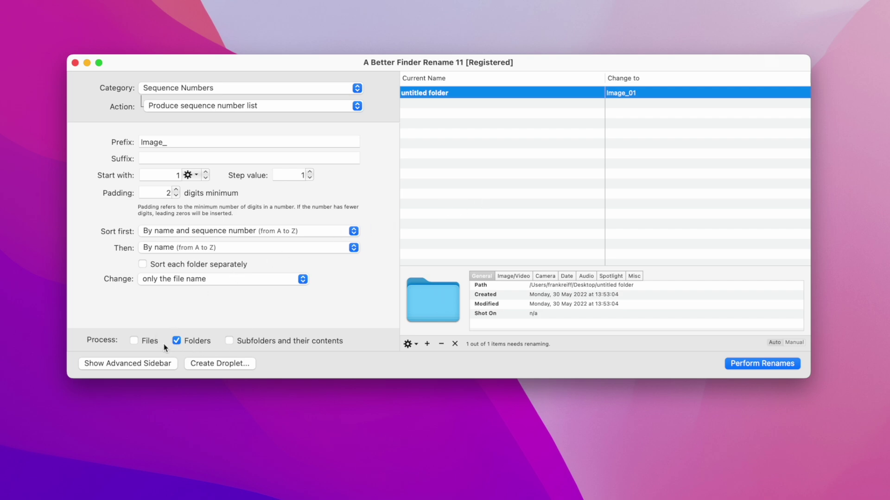
{"action": "left_click", "coordinate": [150, 341]}
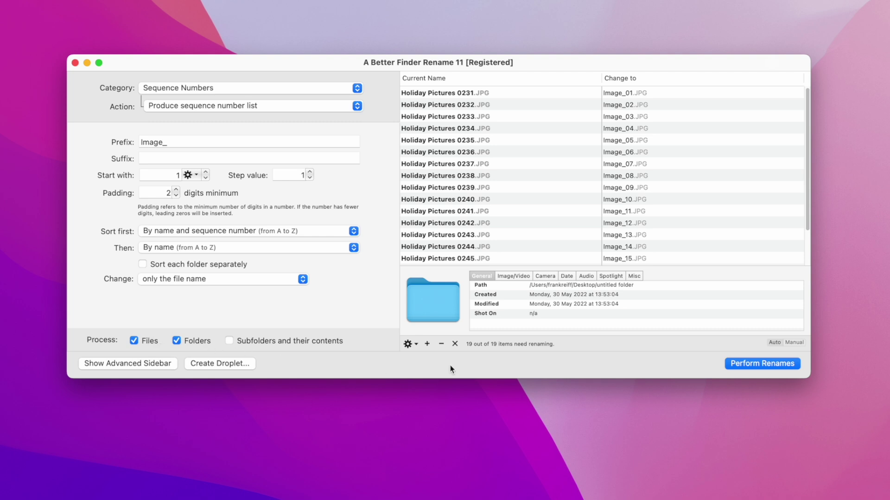
Step: Empty the rename list, then inspect Parent Folder, Subfolder and their files in Finder
{"action": "left_click", "coordinate": [454, 343]}
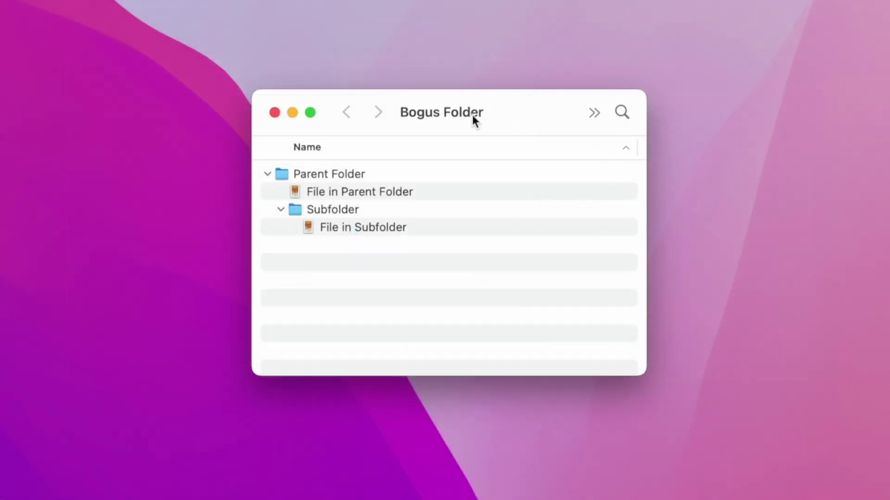
{"action": "left_click", "coordinate": [342, 174]}
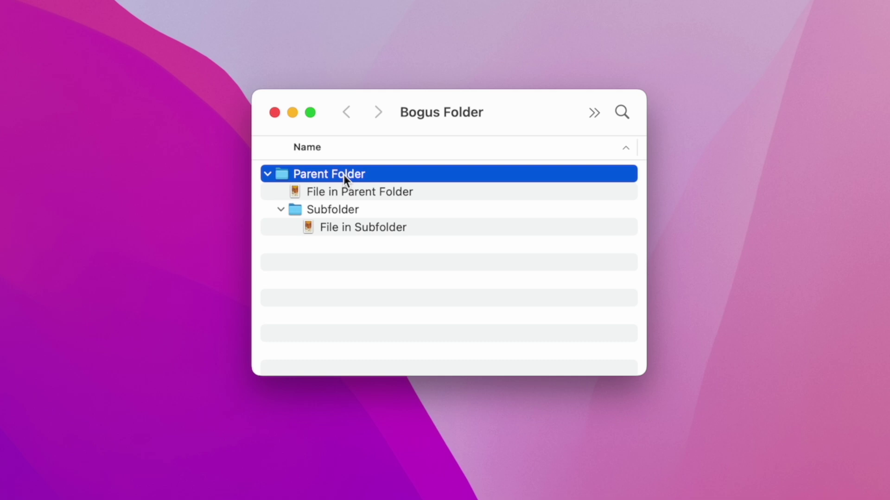
{"action": "left_click", "coordinate": [340, 211]}
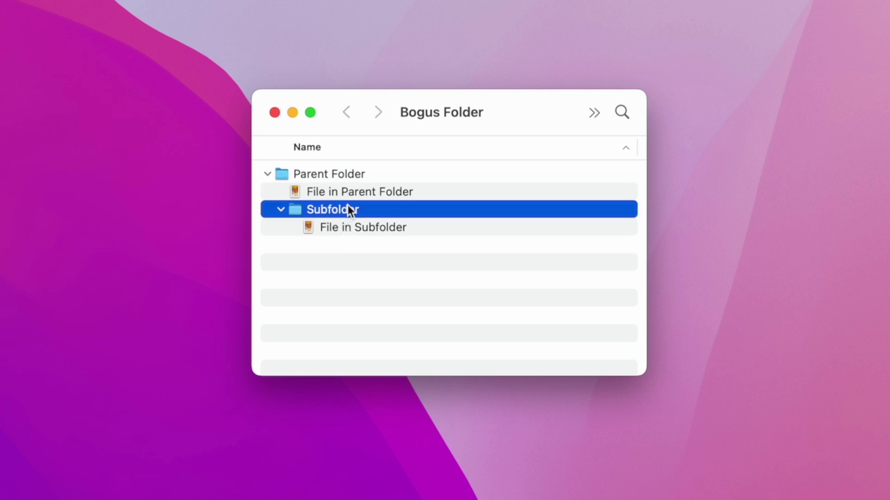
{"action": "left_click", "coordinate": [362, 193]}
{"action": "left_click", "coordinate": [366, 227]}
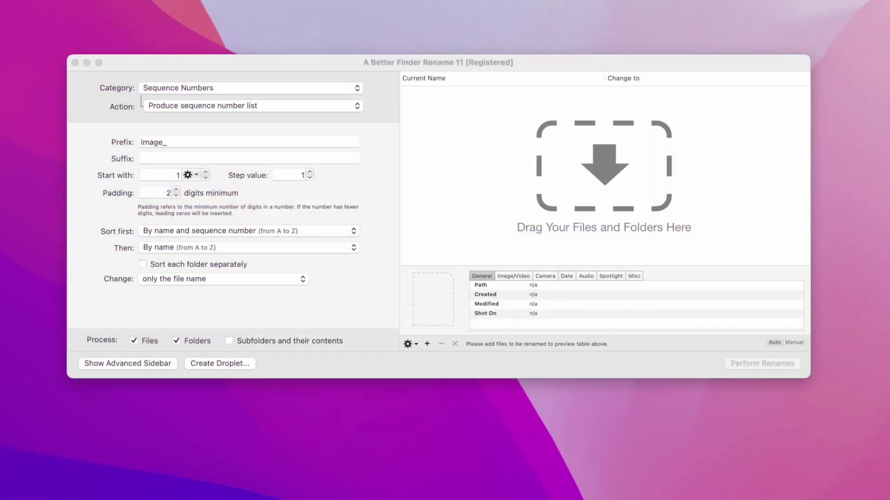
Step: Add Parent Folder with subfolder contents and inspect the Subfolder and both file entries
{"action": "left_click_drag", "start_coordinate": [787, 113], "coordinate": [750, 126]}
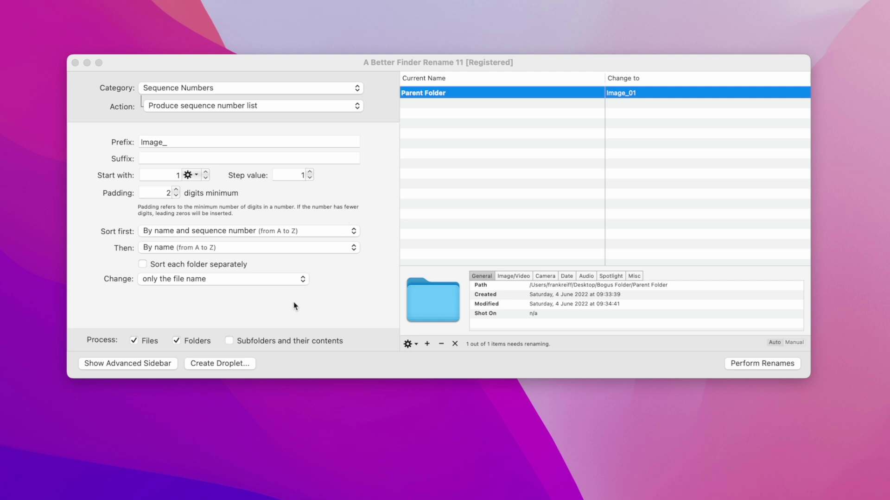
{"action": "left_click", "coordinate": [280, 342]}
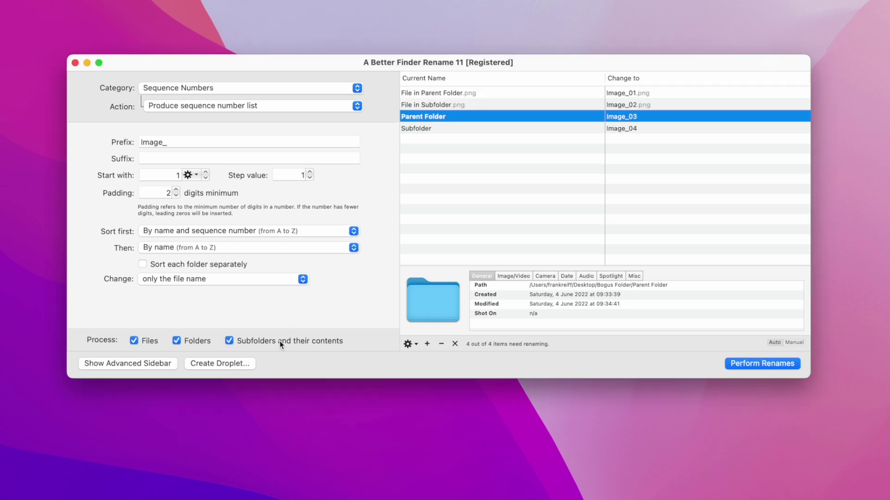
{"action": "left_click", "coordinate": [460, 128]}
{"action": "left_click", "coordinate": [468, 103]}
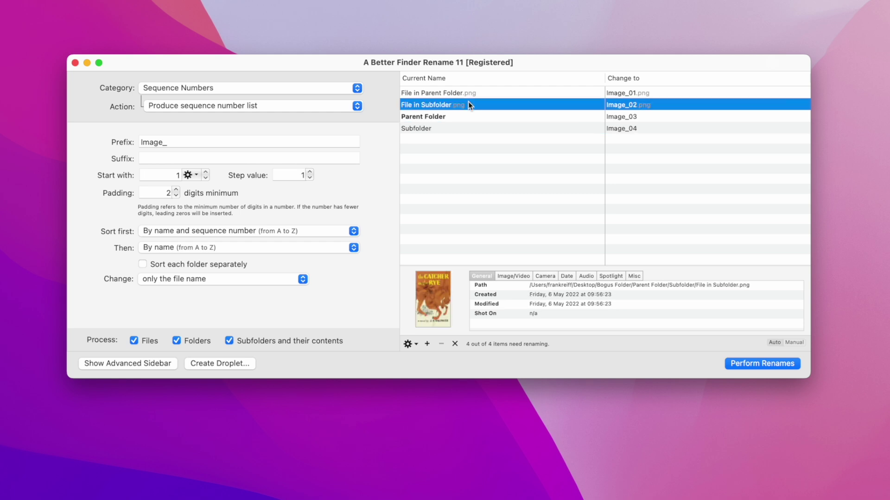
{"action": "left_click", "coordinate": [477, 93]}
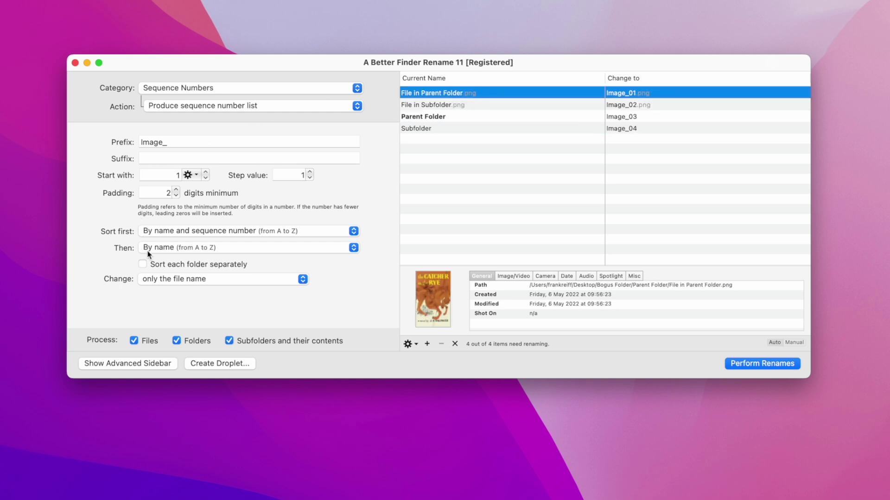
Step: Toggle Files and Folders off and back on to compare previews, leaving both checked
{"action": "left_click", "coordinate": [142, 347]}
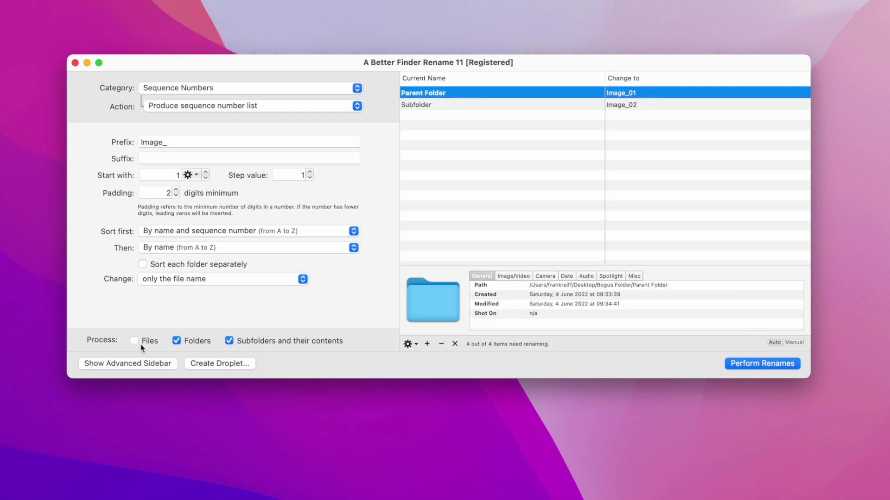
{"action": "left_click", "coordinate": [142, 346]}
{"action": "left_click", "coordinate": [196, 343]}
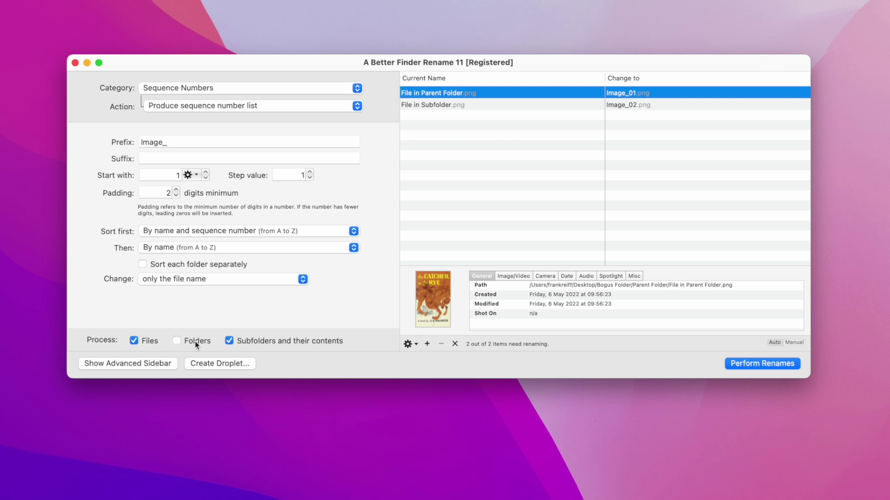
{"action": "left_click", "coordinate": [196, 343]}
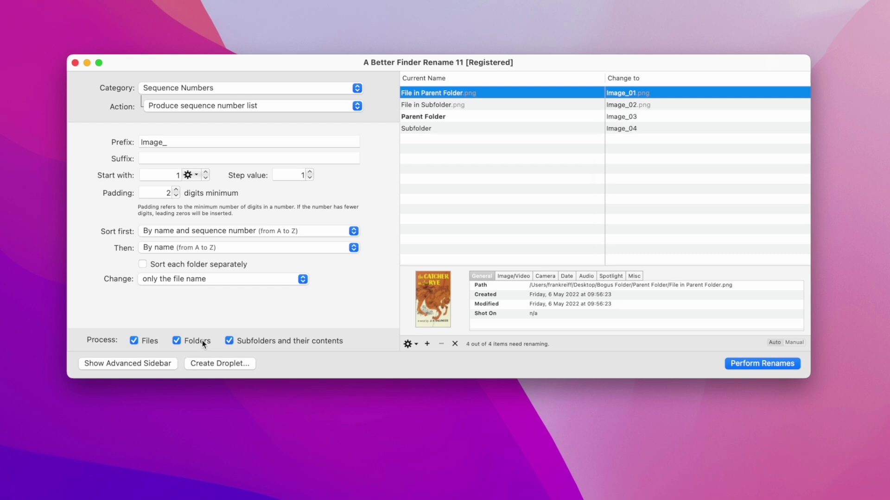